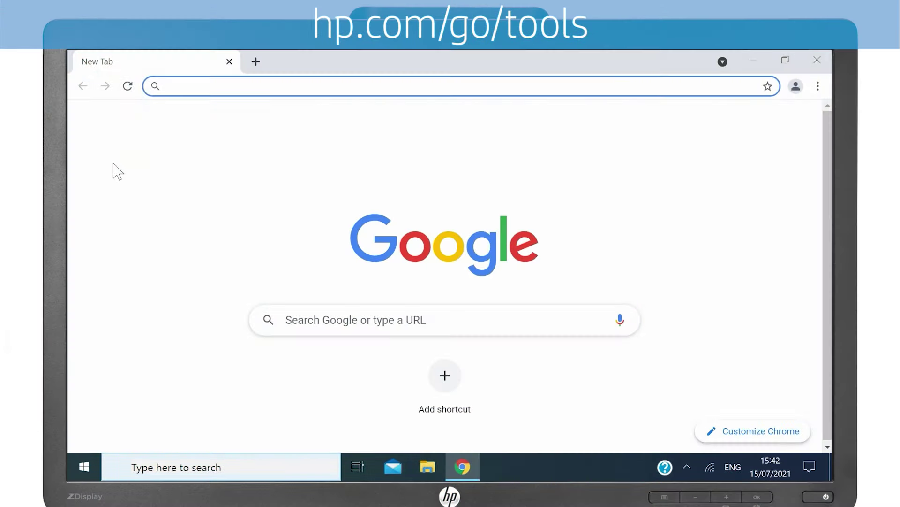
text(hp.com/go/tools)
- Load the HP tools page and start the Print and Scan Doctor download
key(Return)
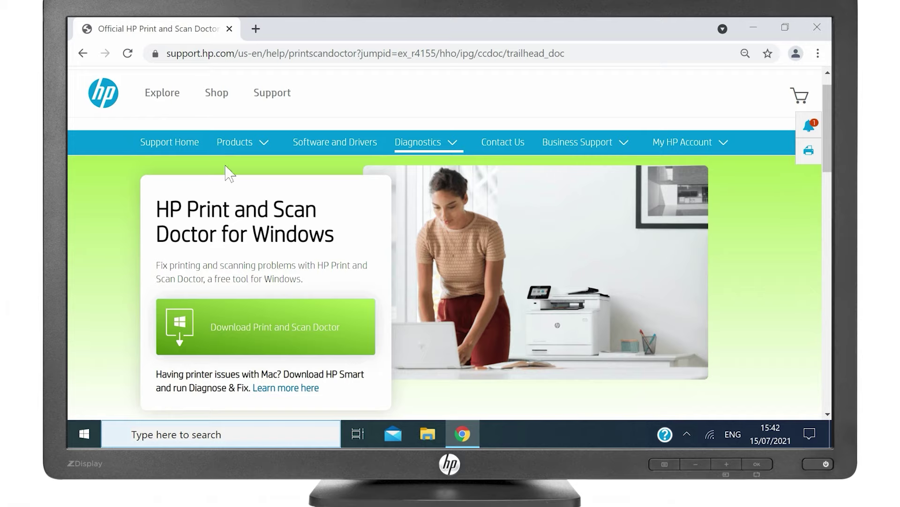
click(338, 336)
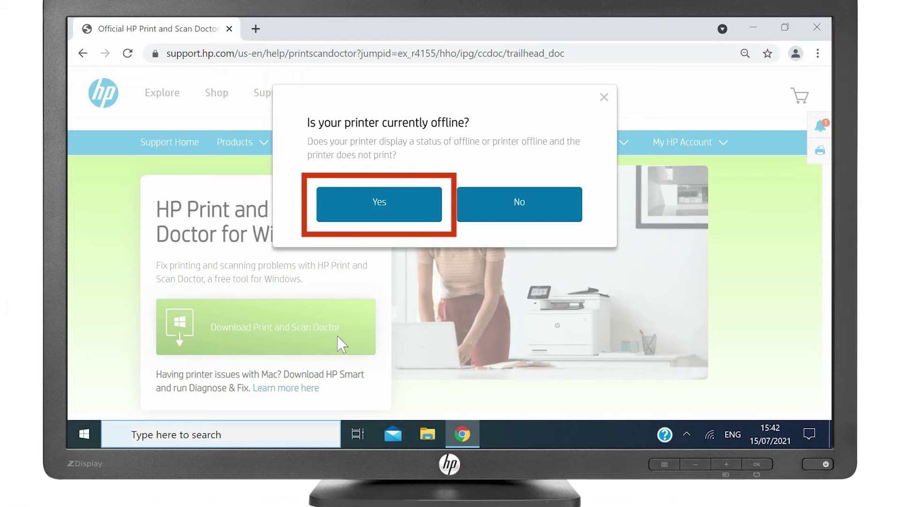
- Answer No to the offline prompt, then run HPPSdr.exe and approve User Account Control
click(555, 213)
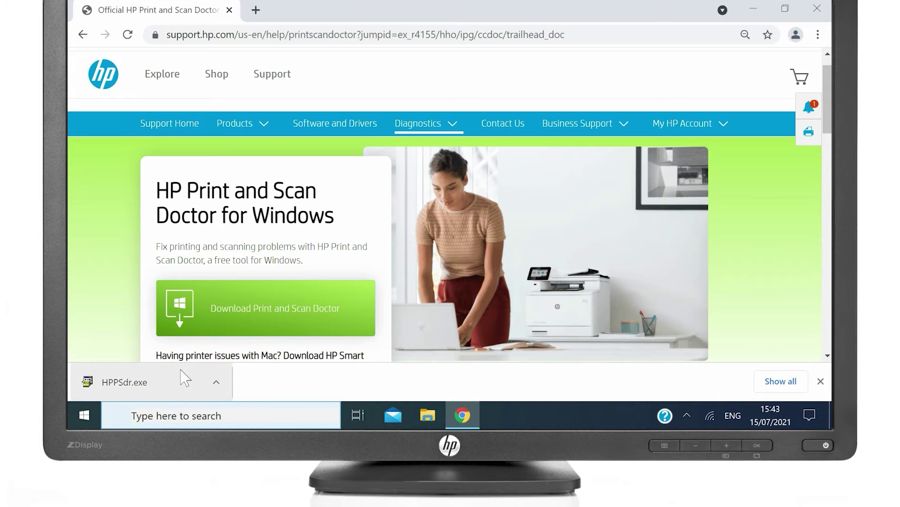
click(124, 401)
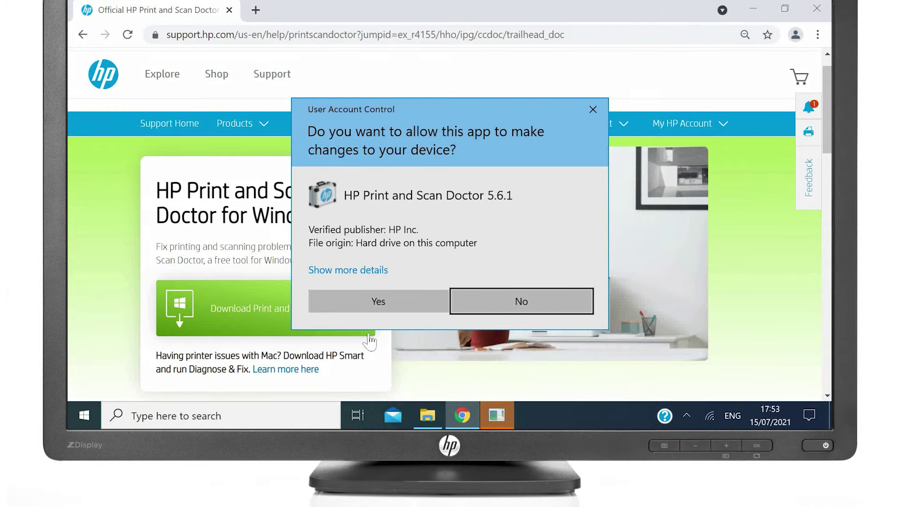
click(402, 304)
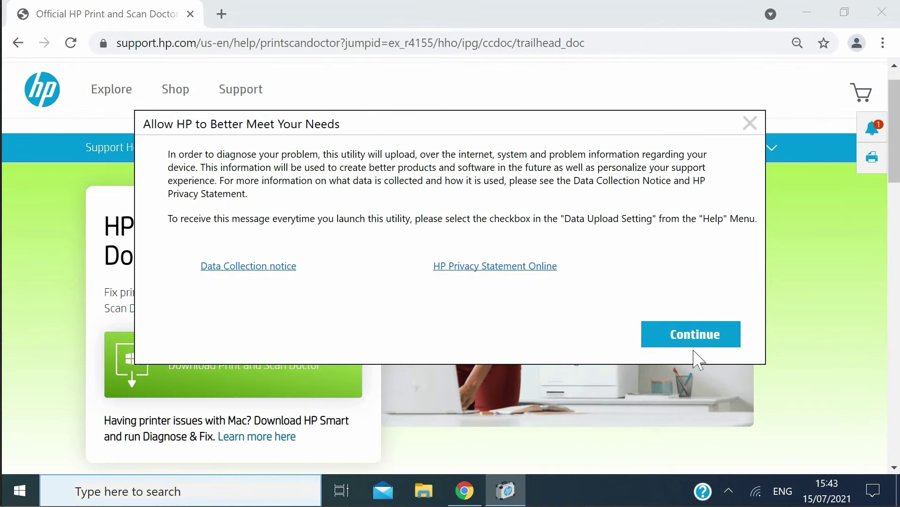
- Accept the data collection notice and start the search for connected products
click(692, 333)
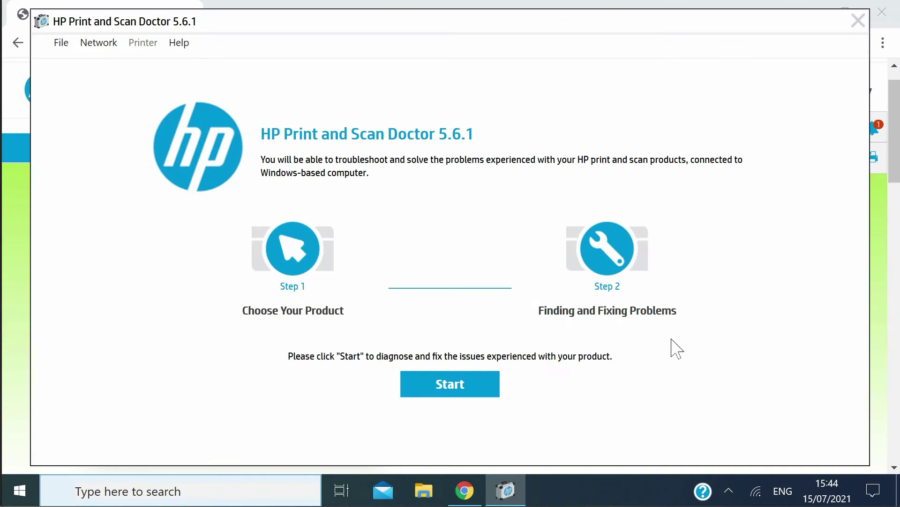
click(479, 383)
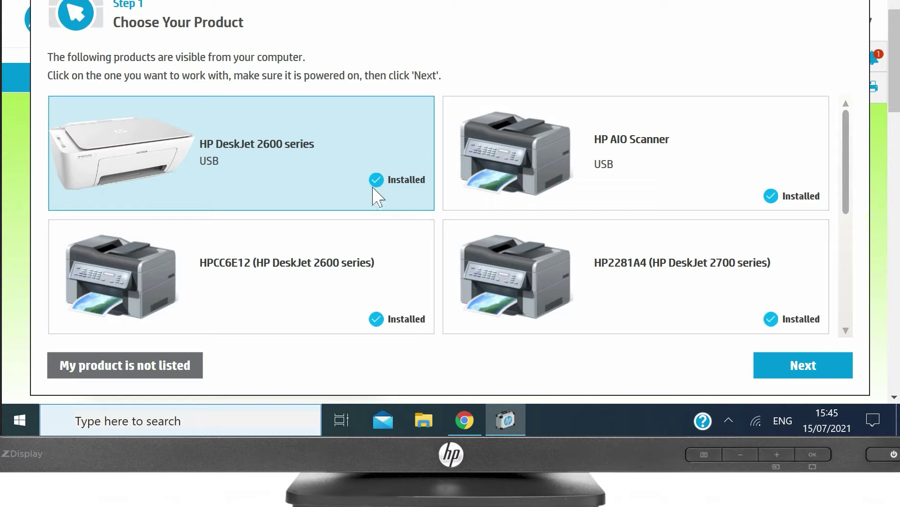
- Select the HP DeskJet 2600 series and start the Fix Printing diagnosis
click(328, 146)
click(802, 374)
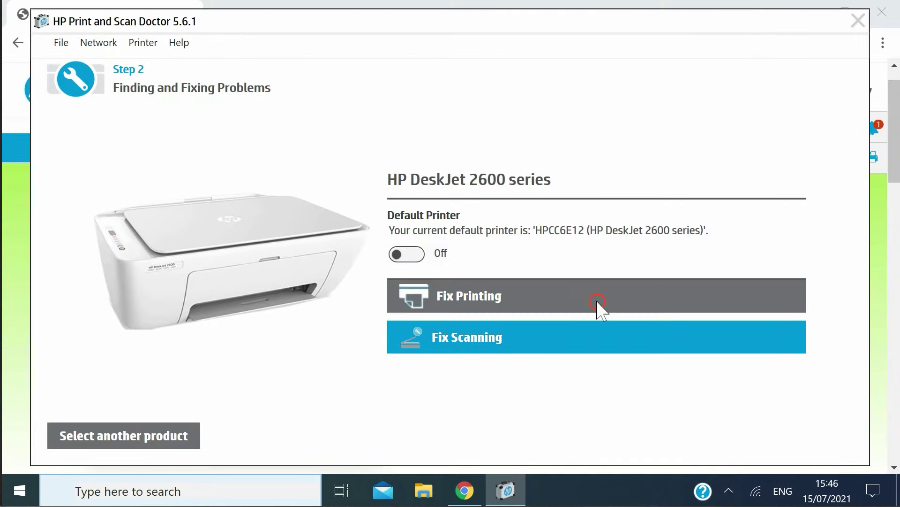
click(600, 304)
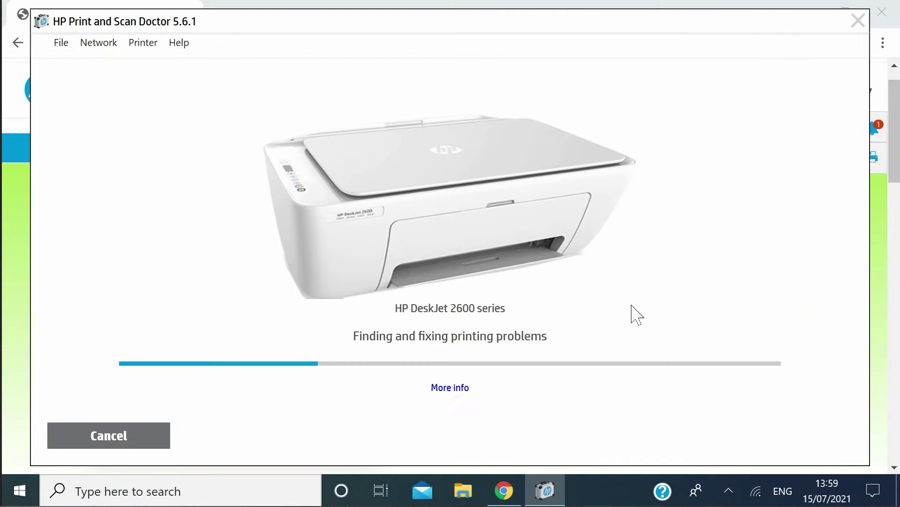